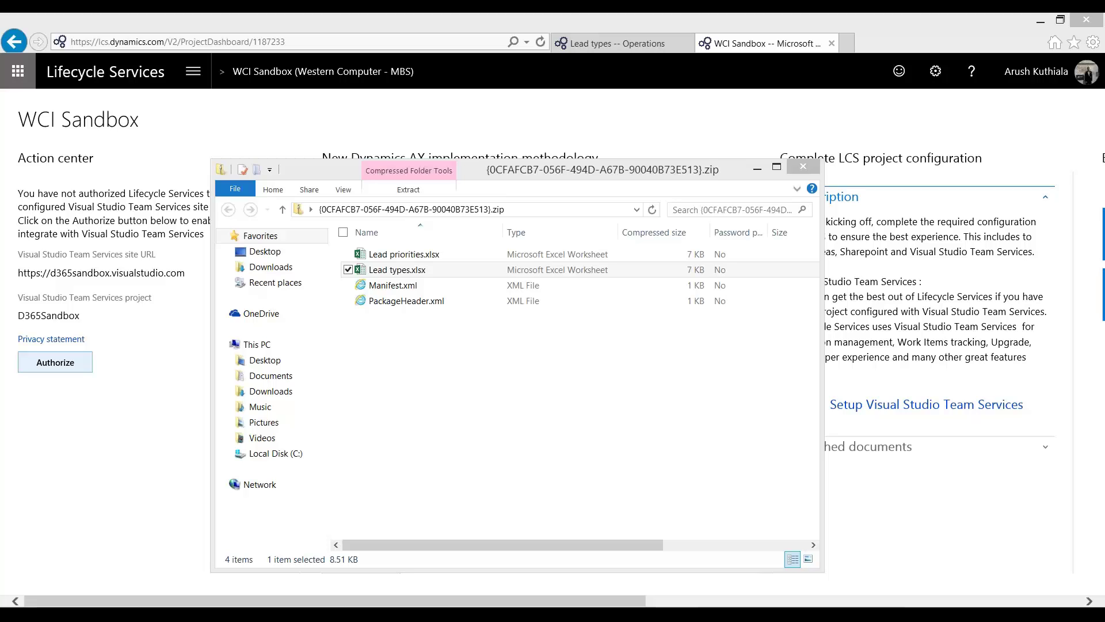
Review the zip's four files and select Lead types.xlsx.
left_click(482, 421)
left_click(450, 269)
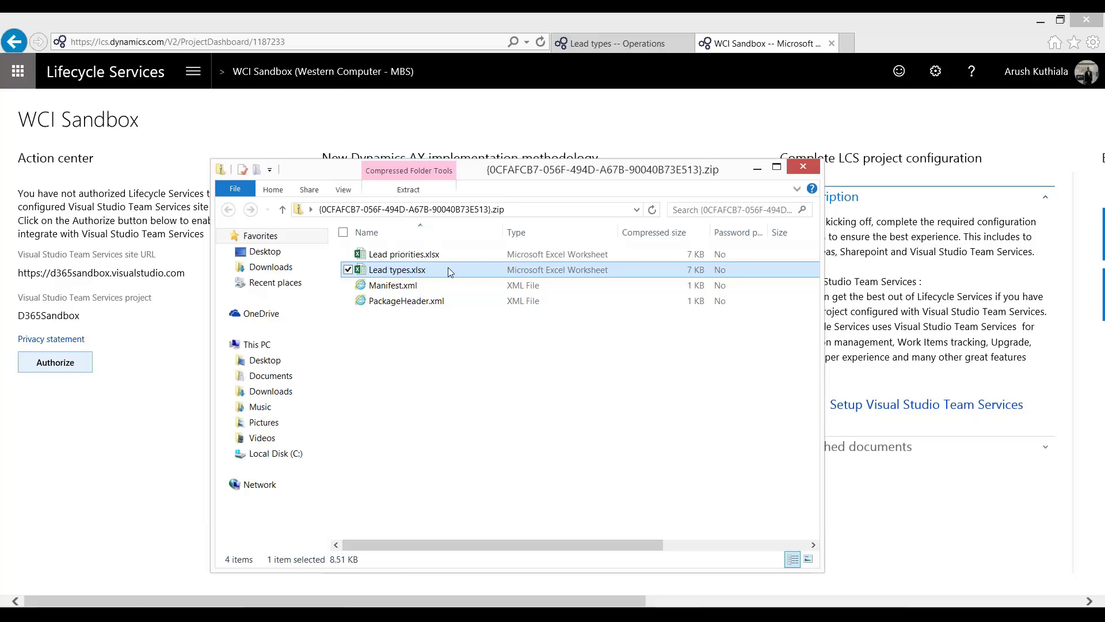
Hide the zip window and open the Asset library's Data package list (155 packages).
left_click(758, 168)
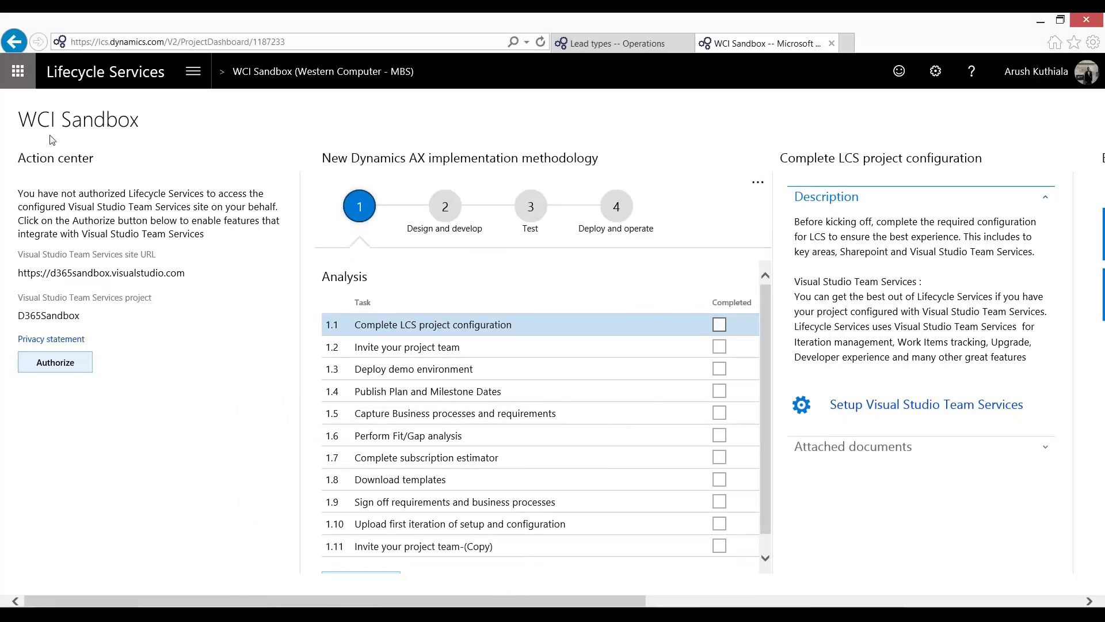
left_click_drag(20, 122, 139, 143)
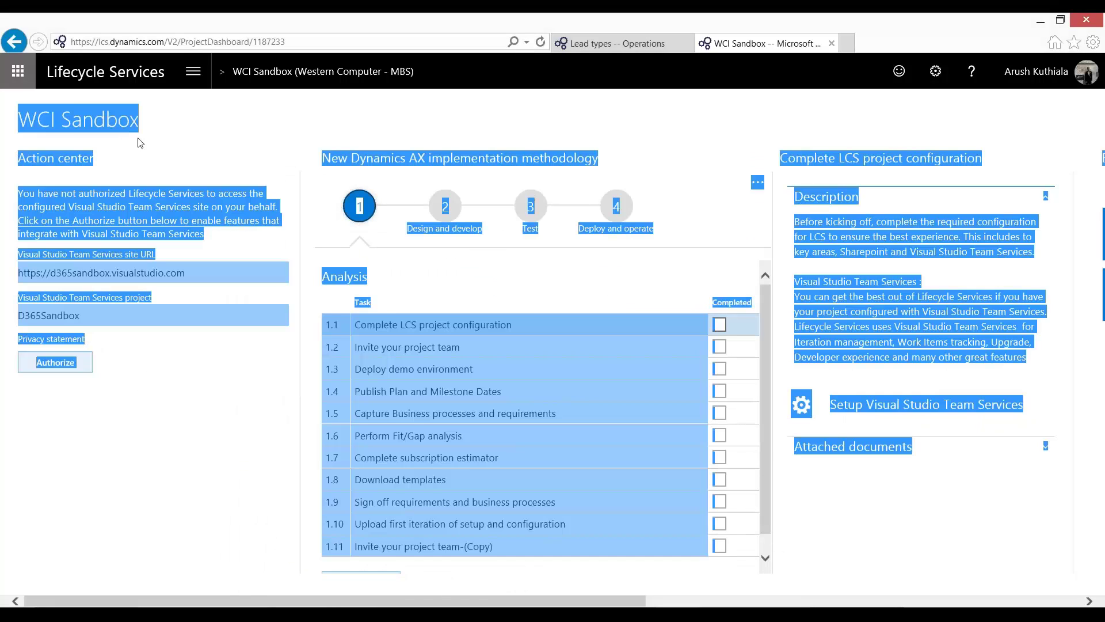
left_click(163, 467)
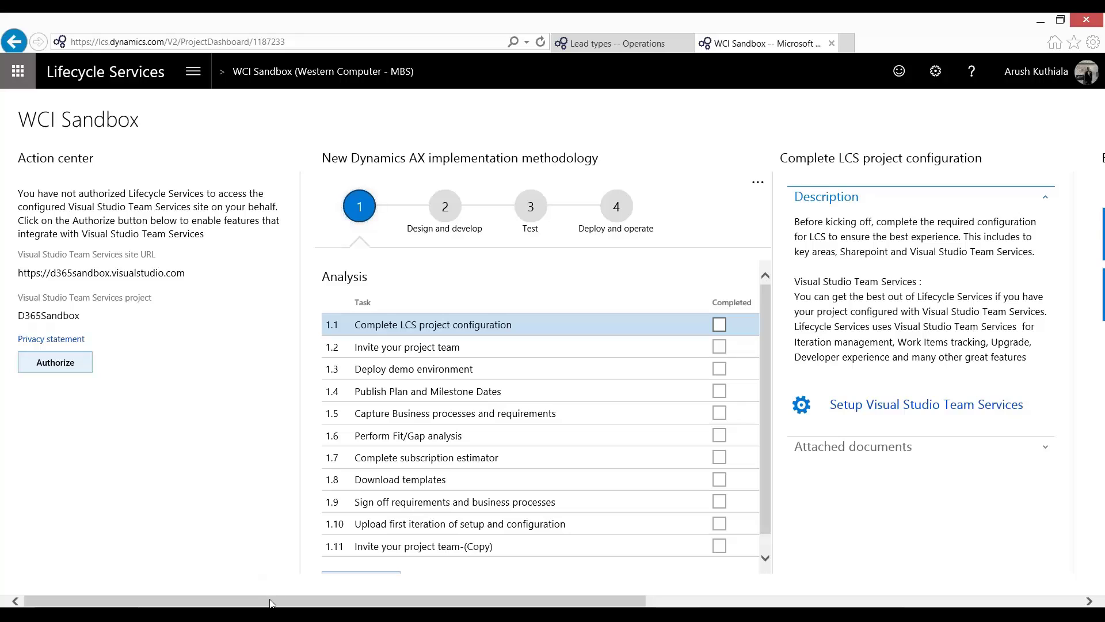
left_click_drag(271, 602, 827, 586)
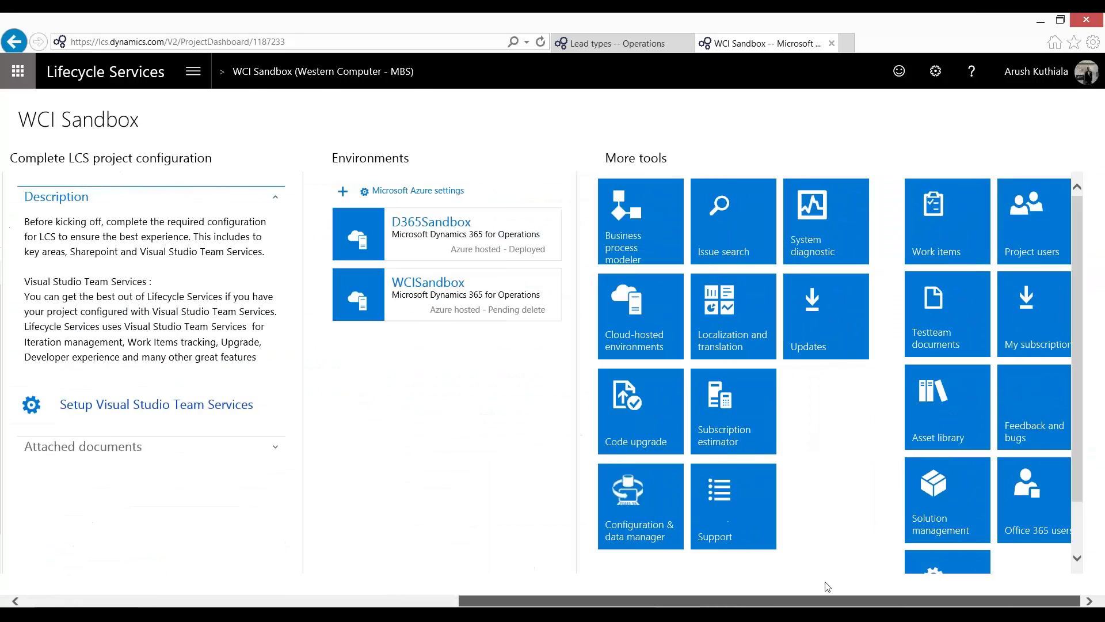
left_click(970, 425)
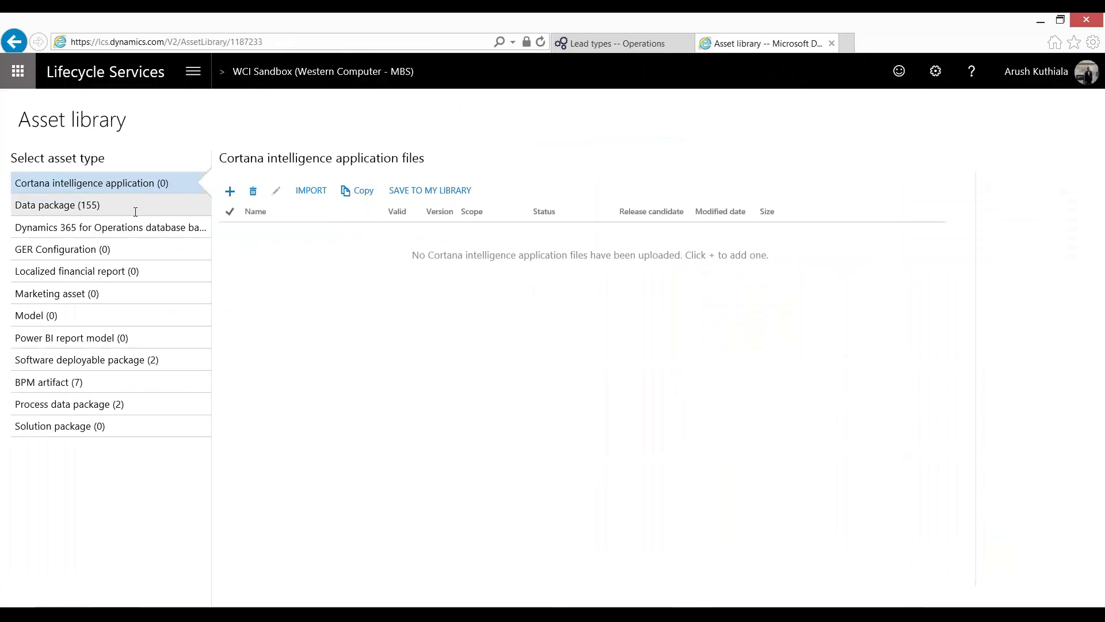
left_click(113, 208)
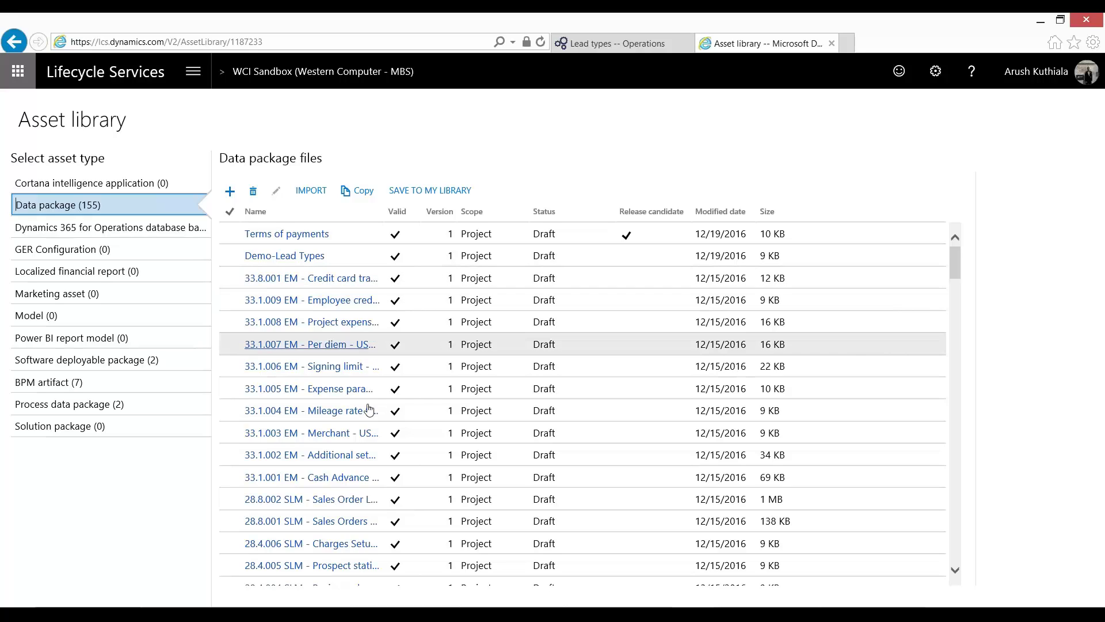
Start a new data package named 'Sales and Marketing Lead Setup', described 'Sales and Marketing Lead Types and Priorities'.
left_click(230, 192)
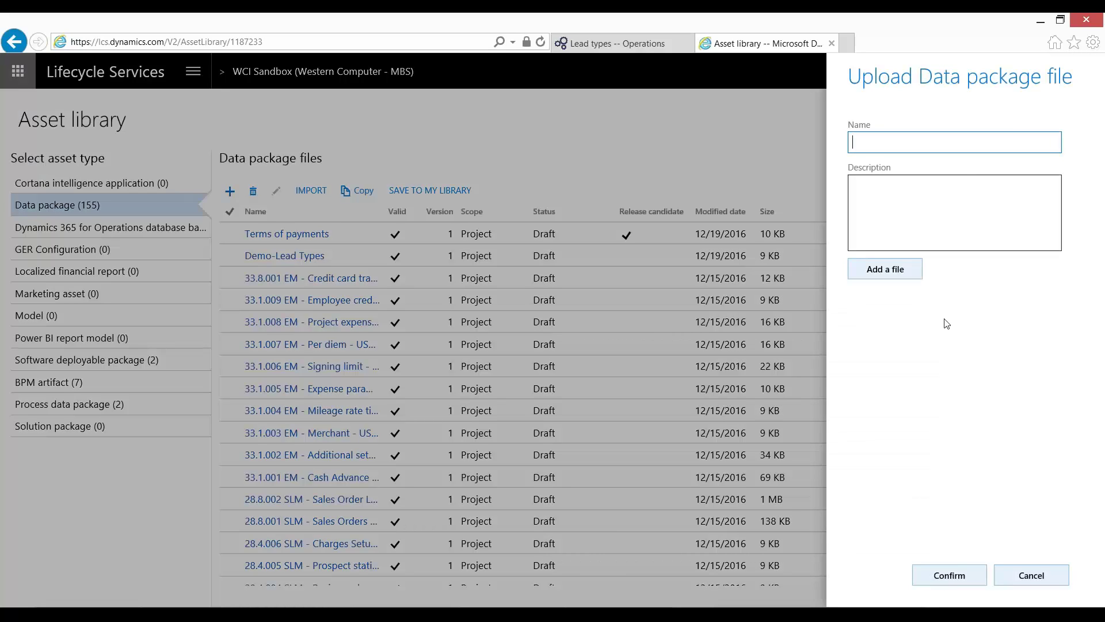
type("Sales and Marketing Lead Setup")
key("Tab")
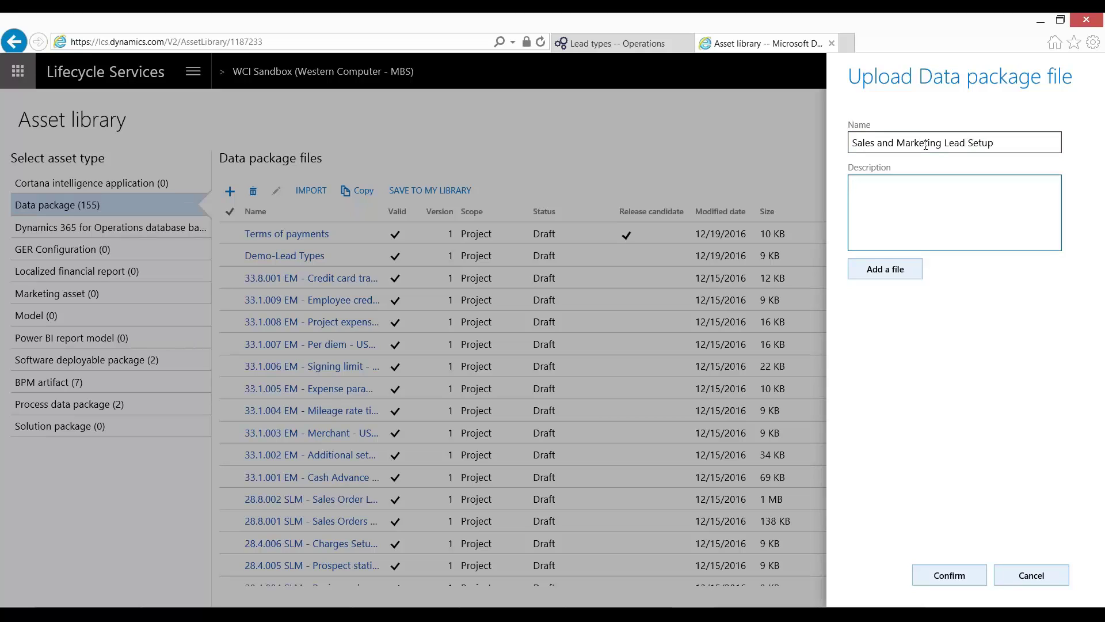
type("Sales and Marketing Lead ")
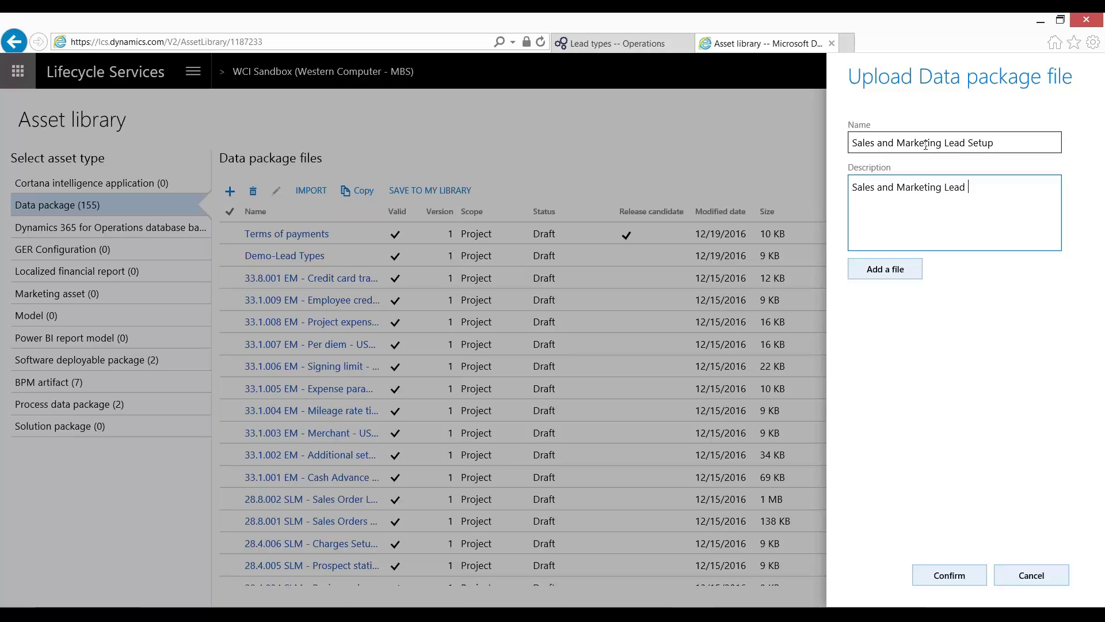
type("Types and Priorities")
Attach the data package zip from the desktop and upload it.
left_click(886, 274)
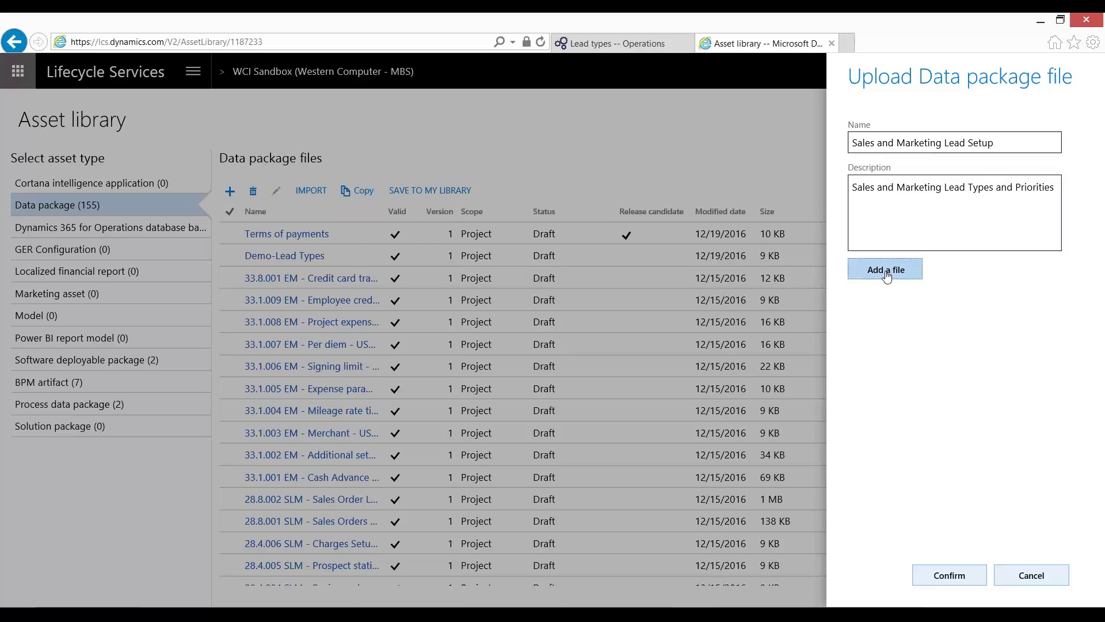
left_click(886, 277)
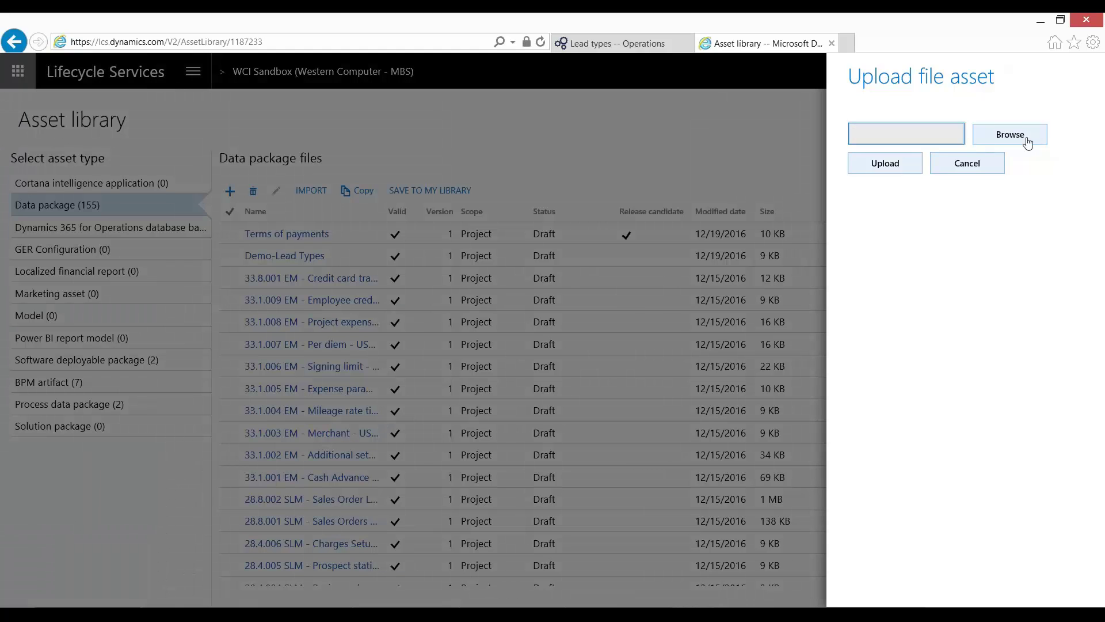
left_click(1028, 143)
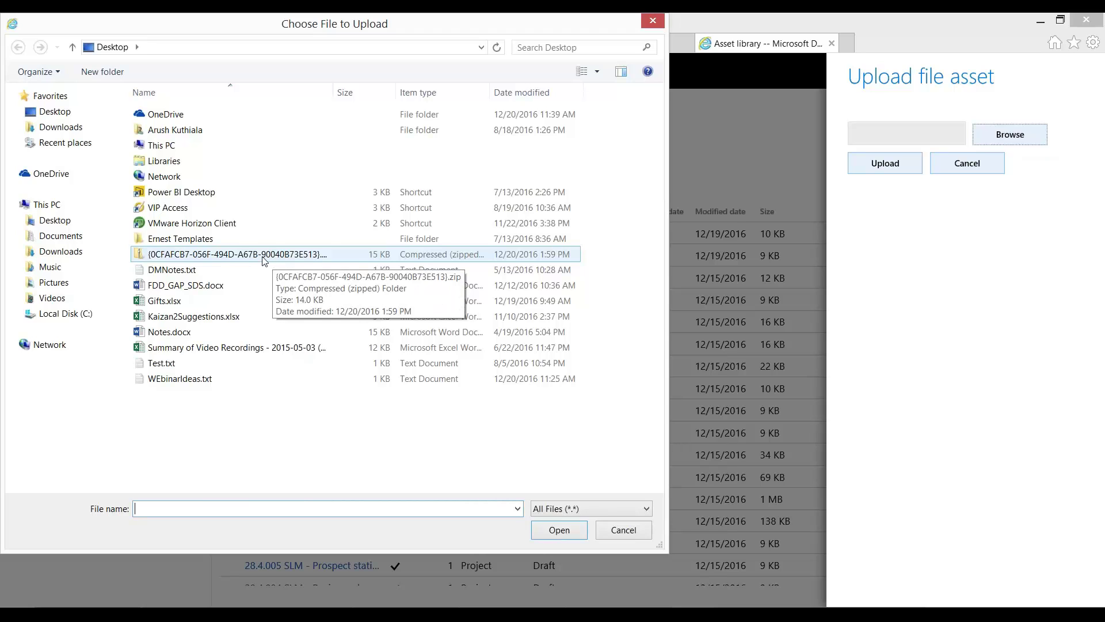
double_click(263, 256)
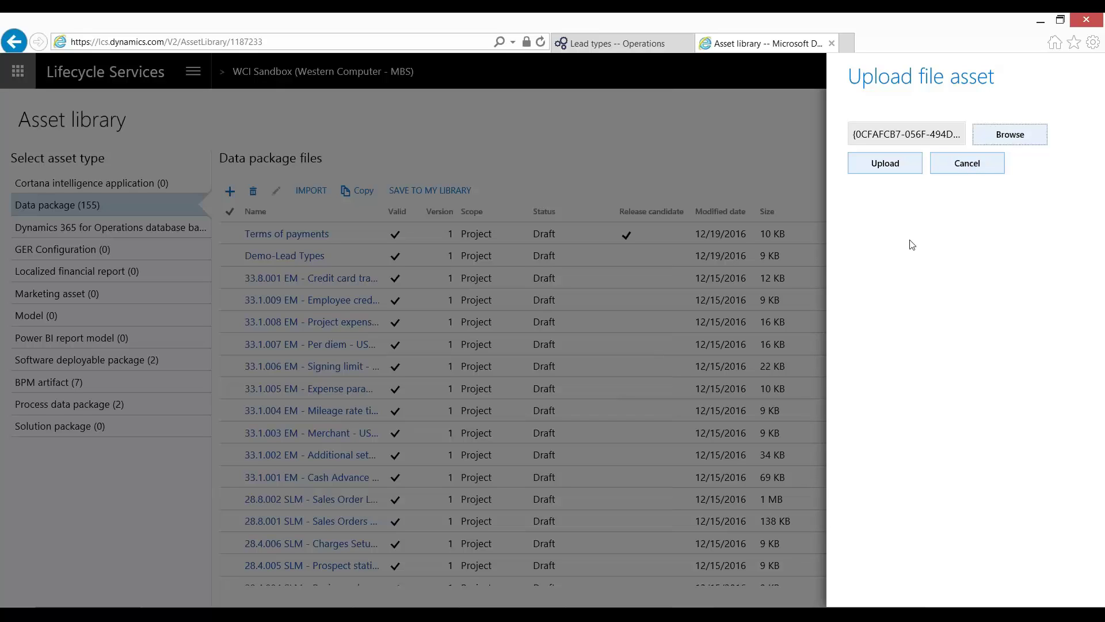
key("Tab")
key("Tab")
key("shift+Tab")
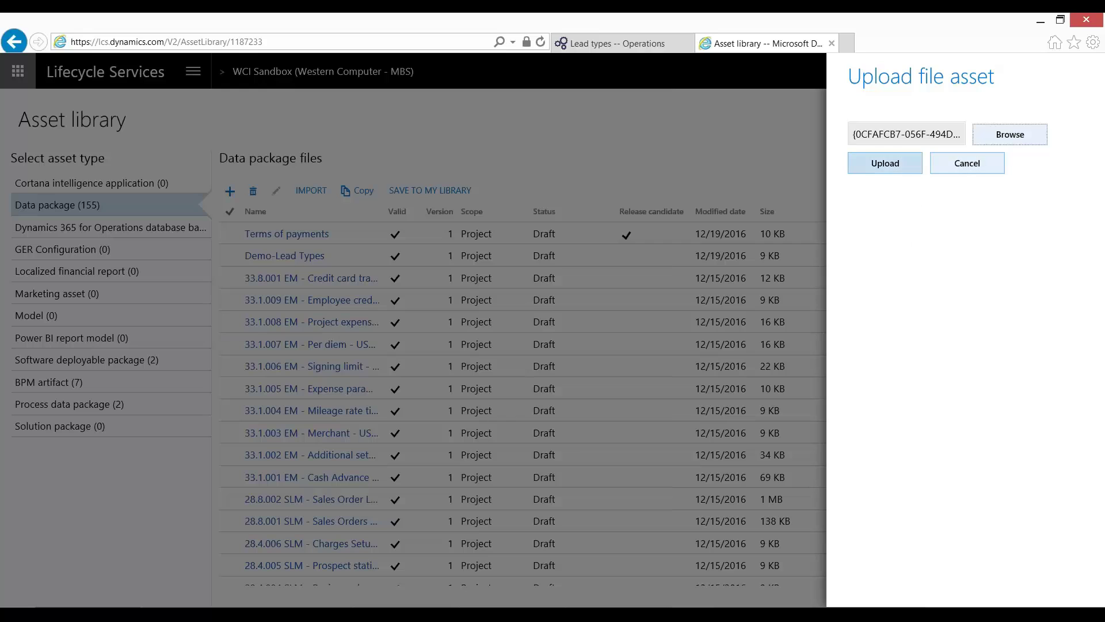
left_click(904, 165)
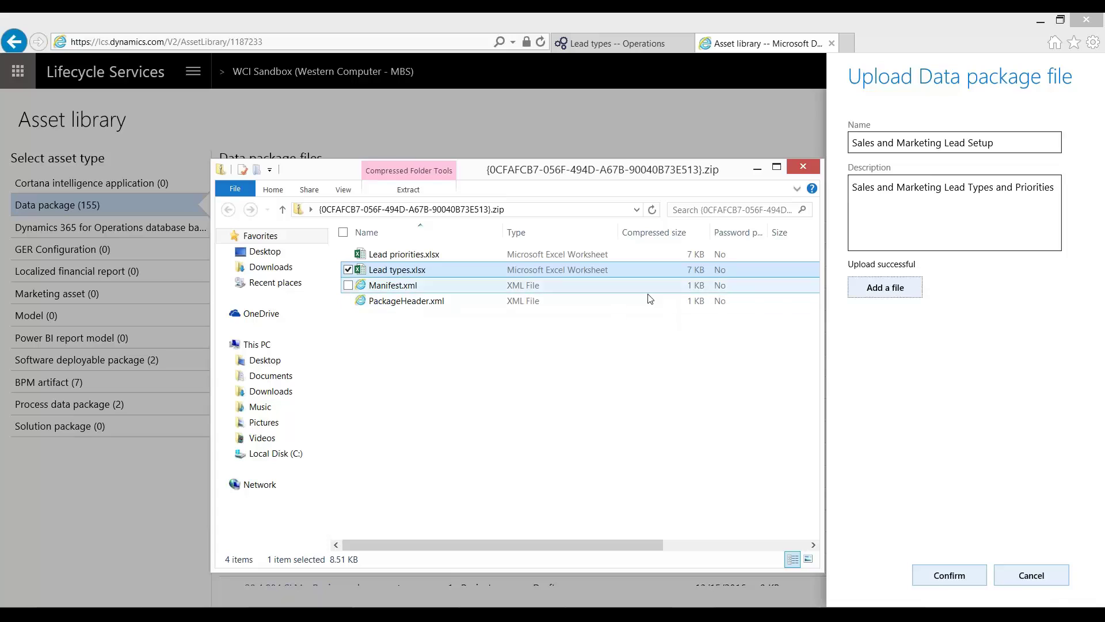
left_click(757, 168)
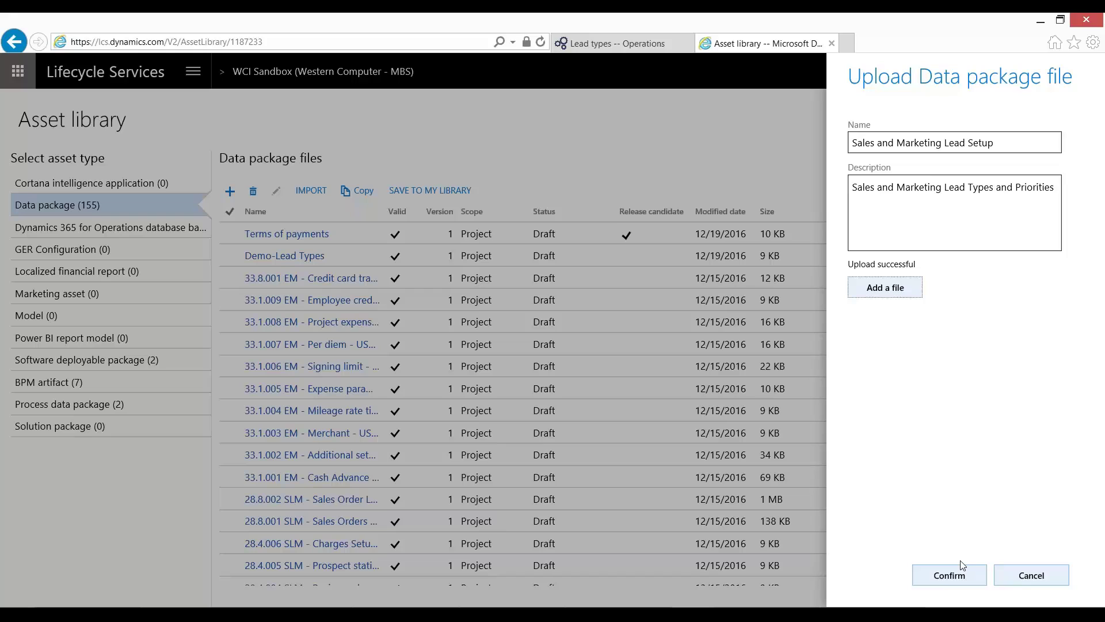
Confirm the Sales and Marketing Lead Setup package, select its row, and return to WCI Sandbox.
left_click(951, 575)
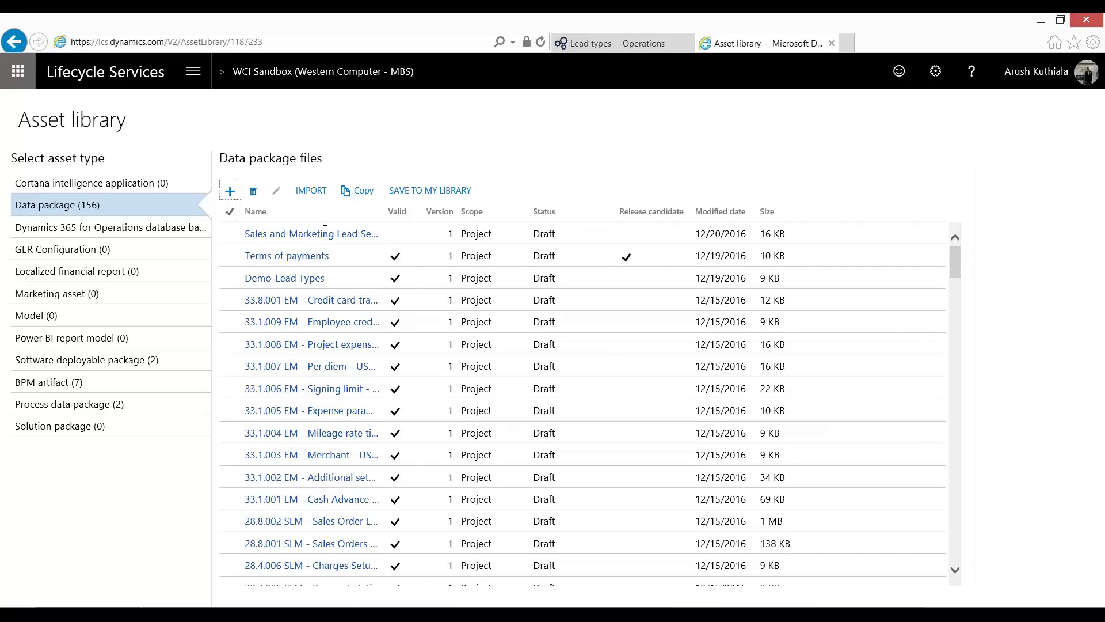
left_click(511, 225)
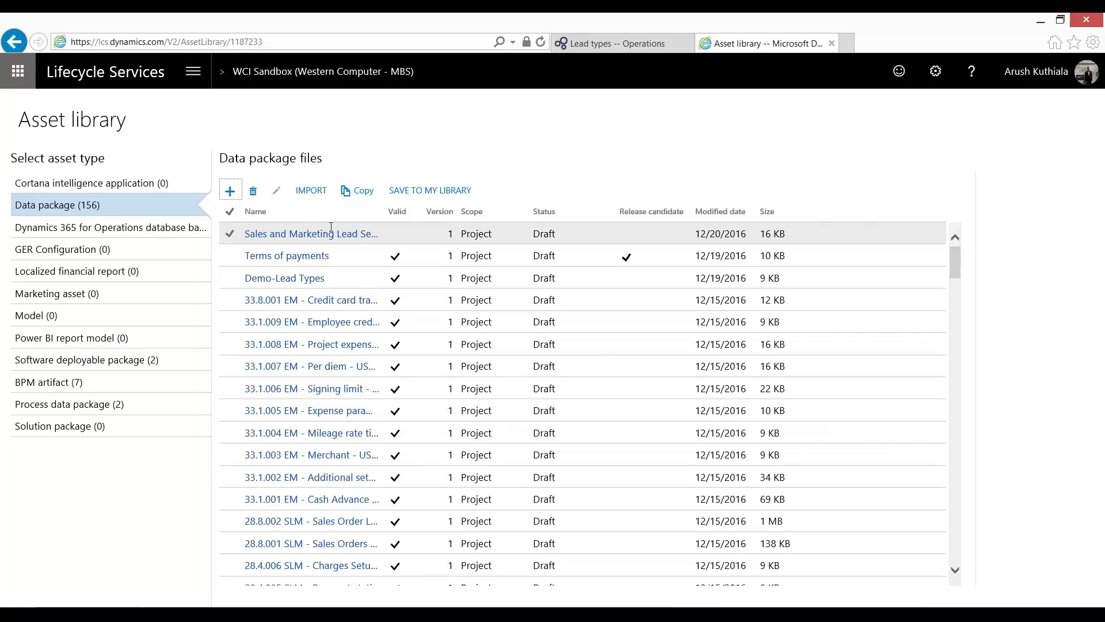
left_click(776, 236)
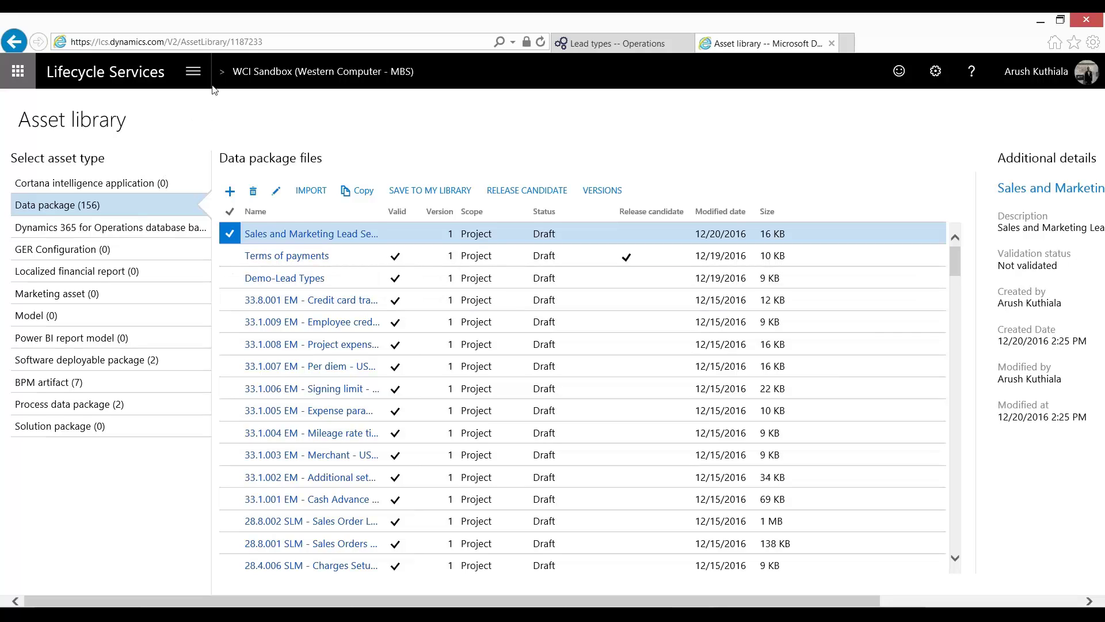
left_click(308, 80)
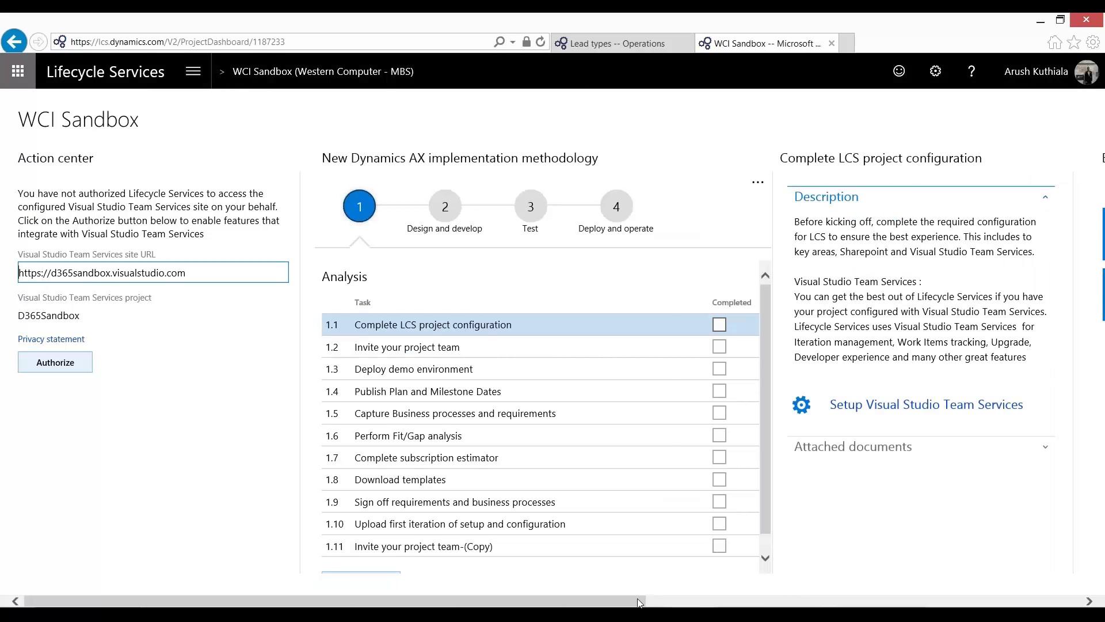
Check Sales and Marketing Lead Setup's history in Configuration & data manager, finding no prior applications.
left_click_drag(648, 601, 1041, 593)
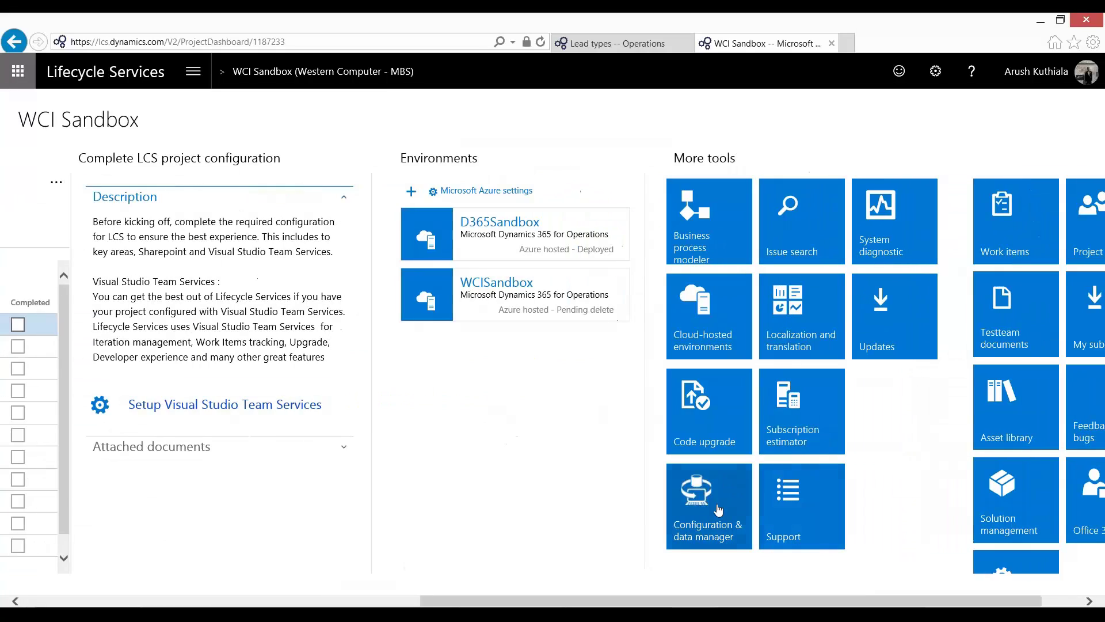
left_click(712, 491)
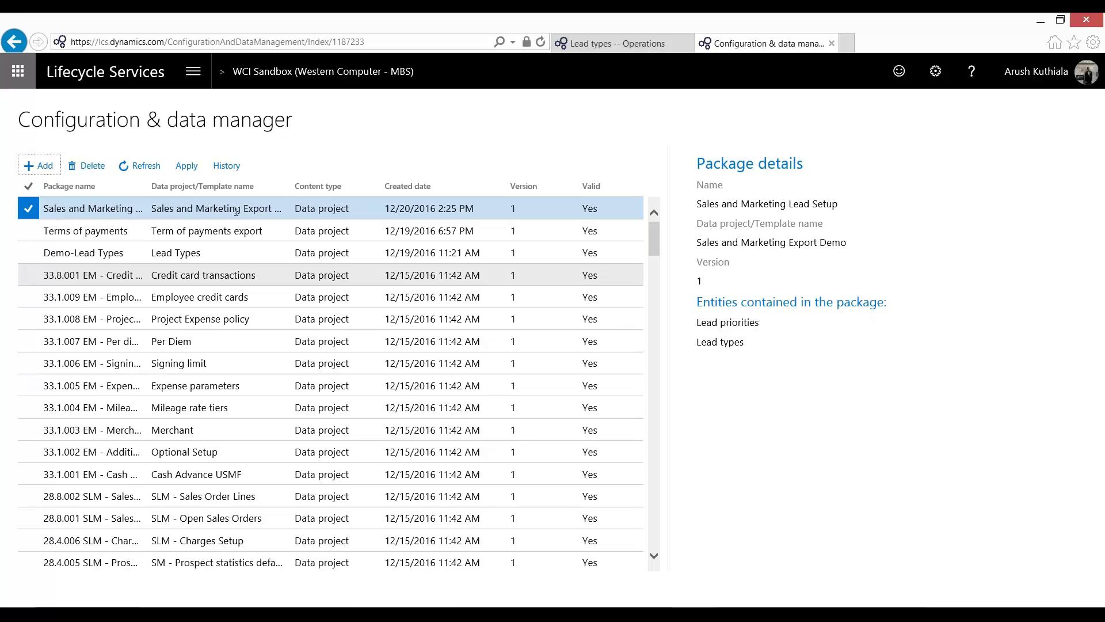
left_click(473, 209)
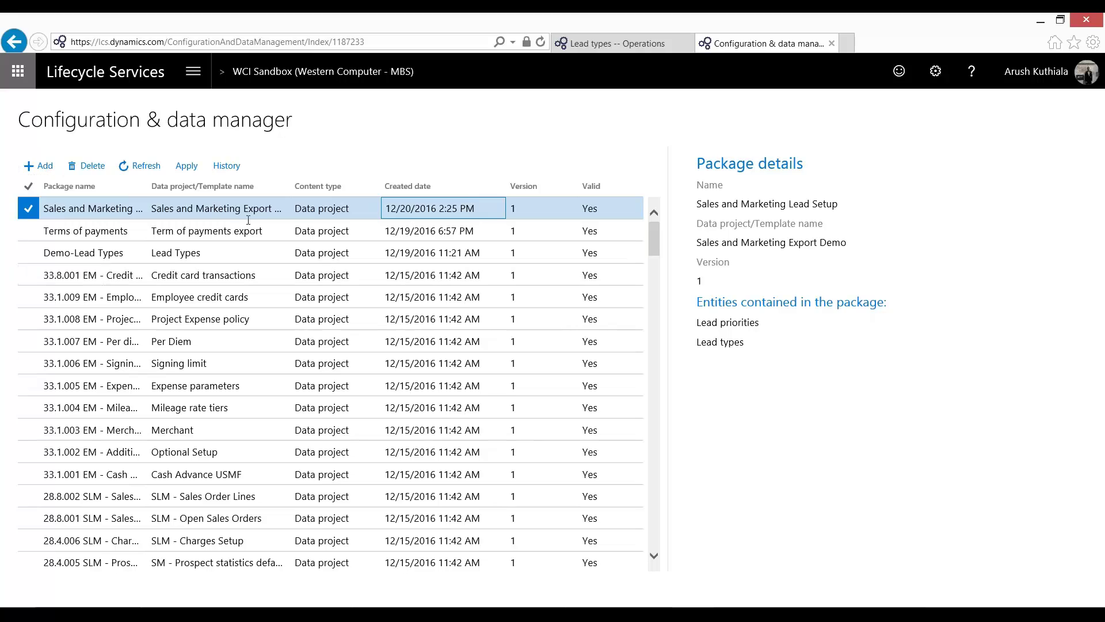
left_click(231, 168)
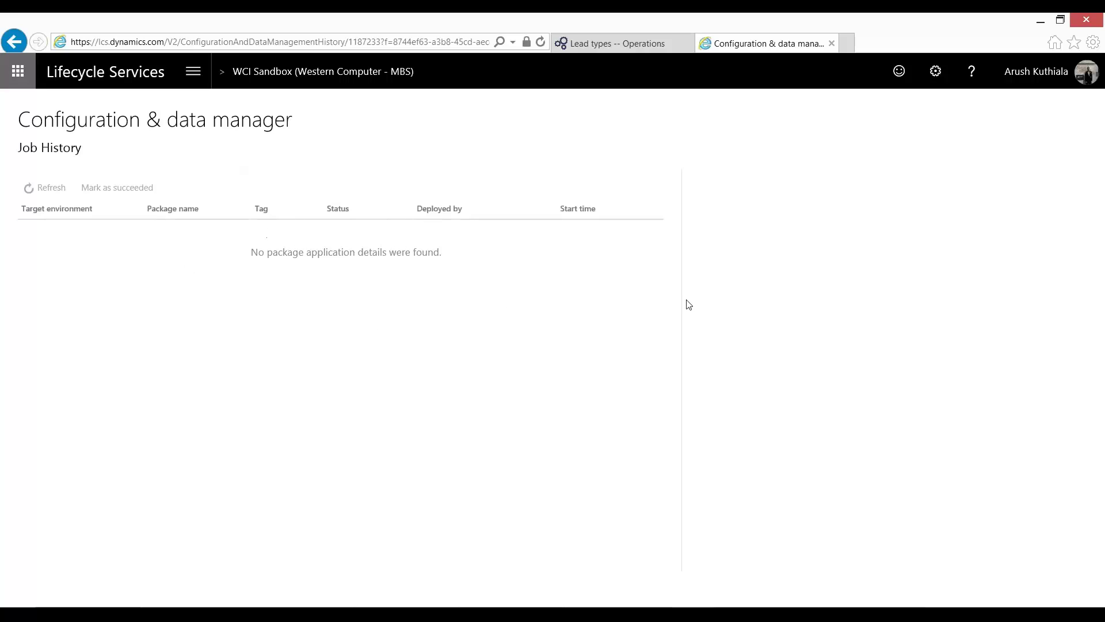
left_click(11, 49)
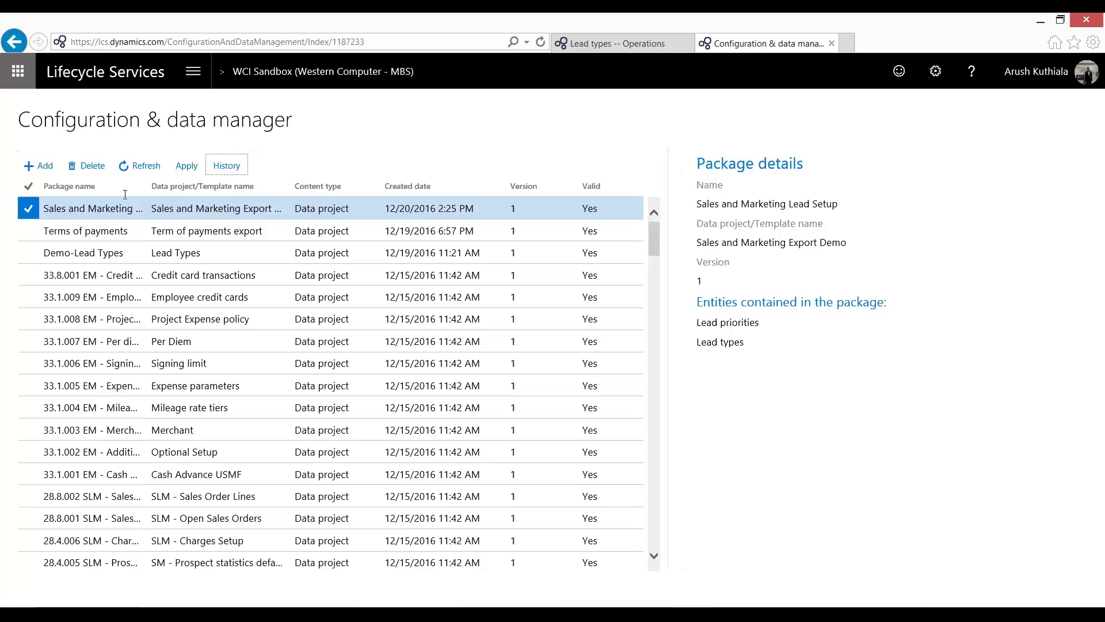
Apply the package to environment D365Sandbox, company Contoso Orange Juice (USP2).
left_click(189, 167)
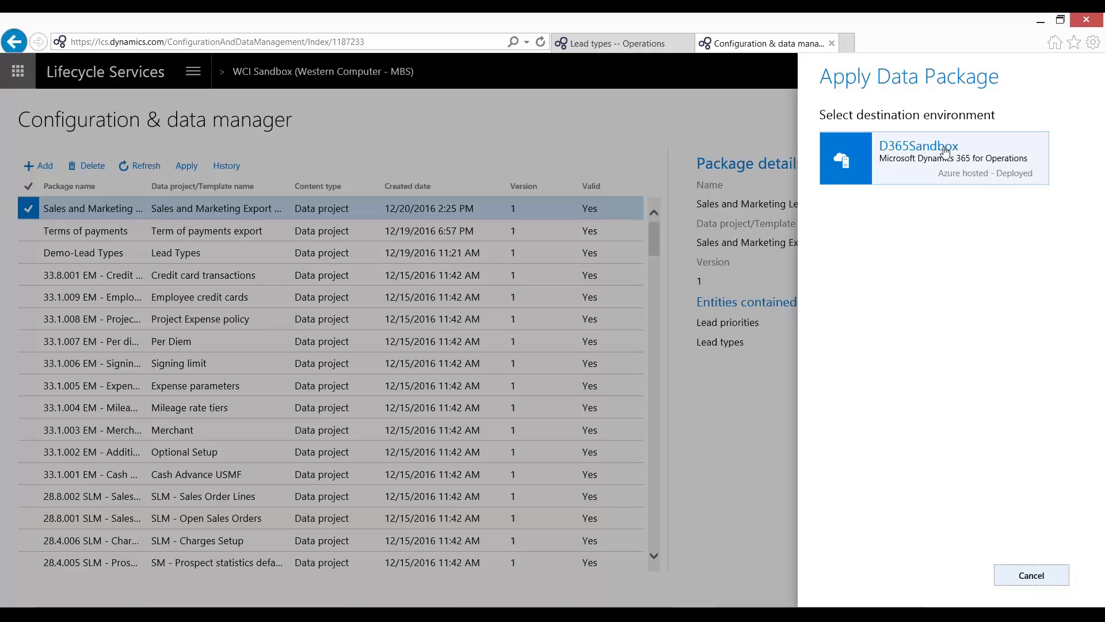
left_click(946, 148)
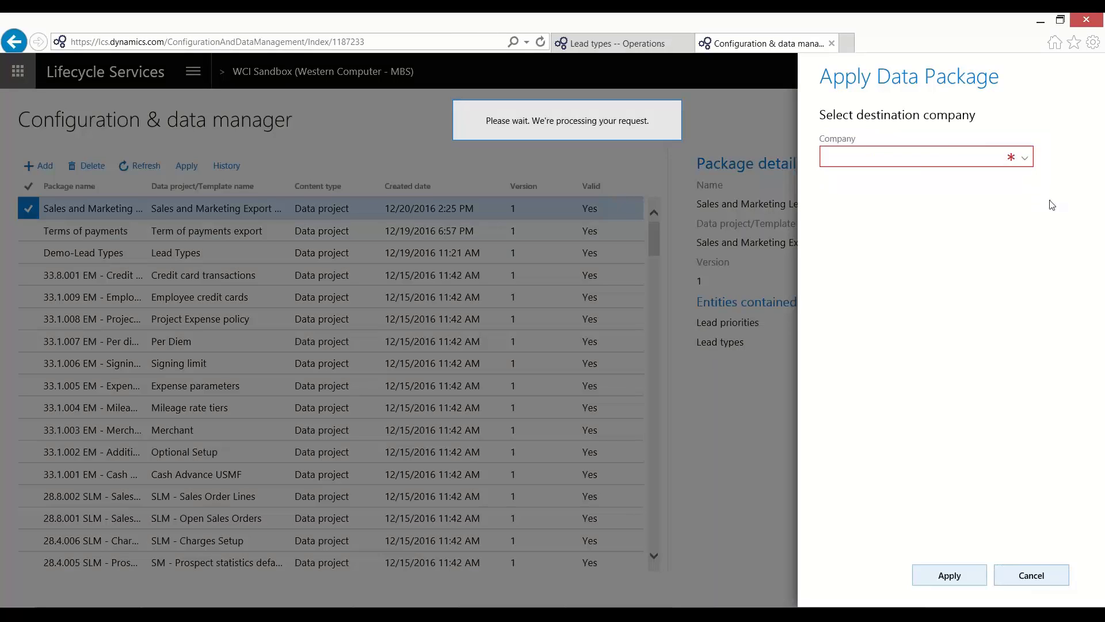
left_click(1025, 159)
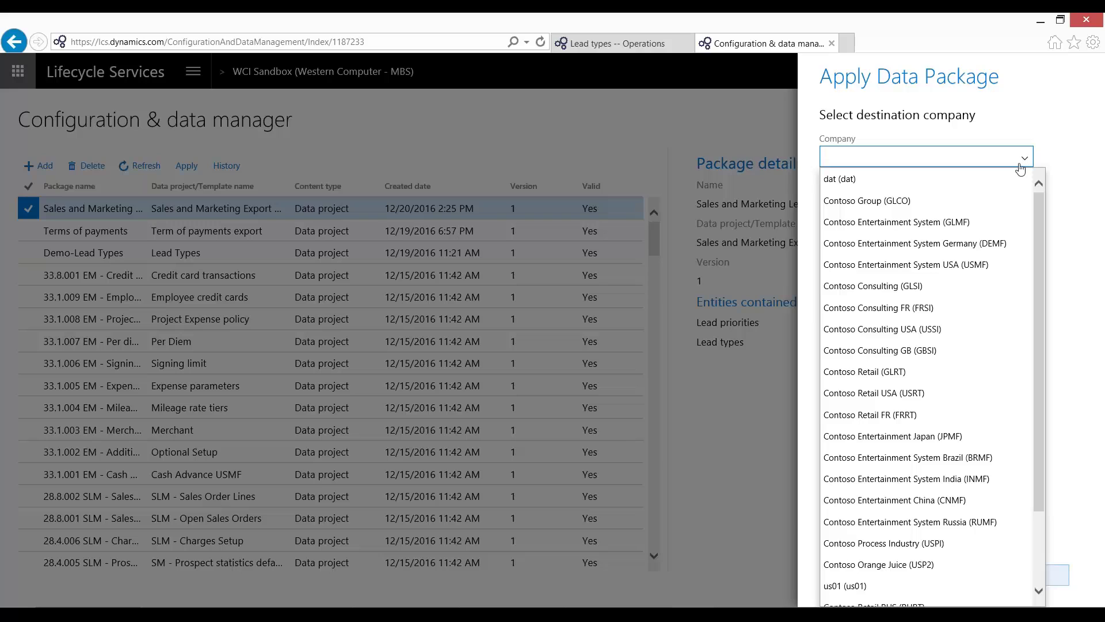
scroll(955, 331, "down", 2)
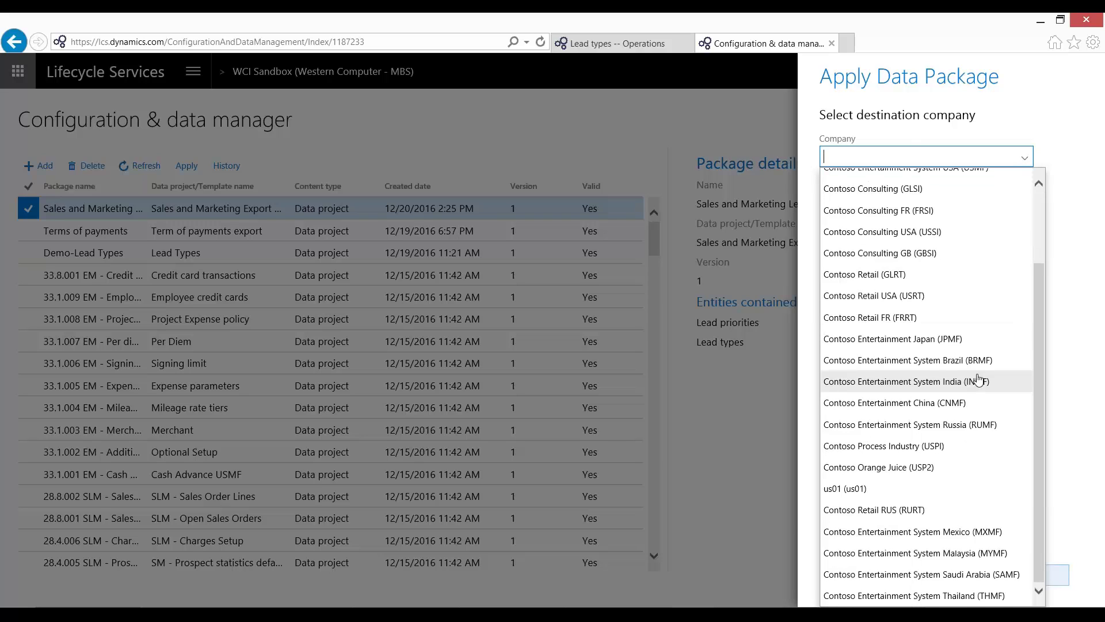
left_click(972, 465)
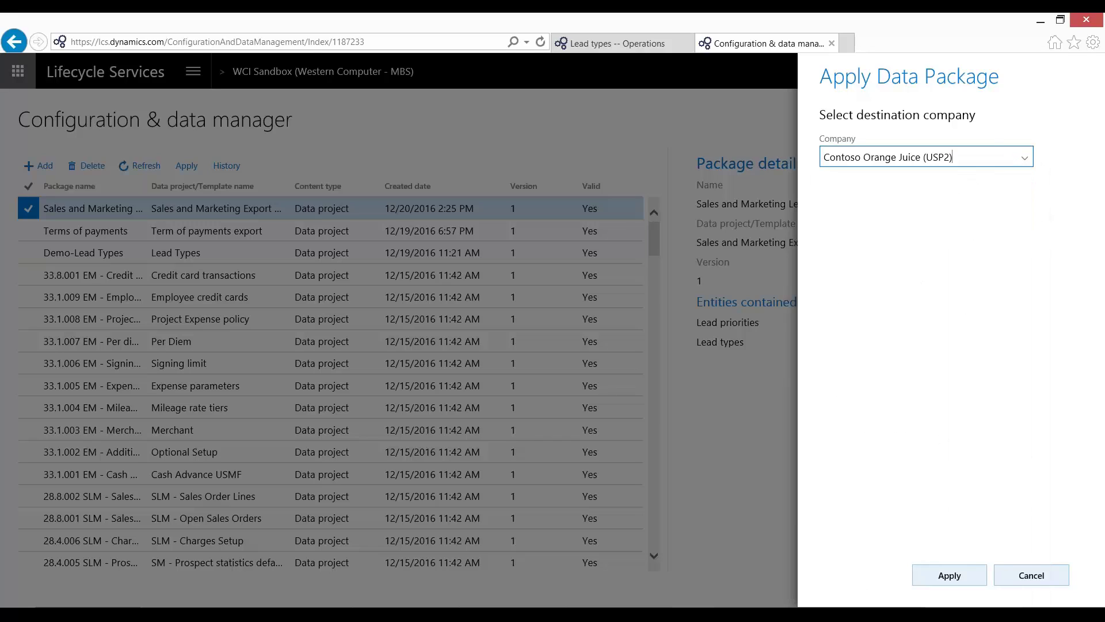
left_click(977, 582)
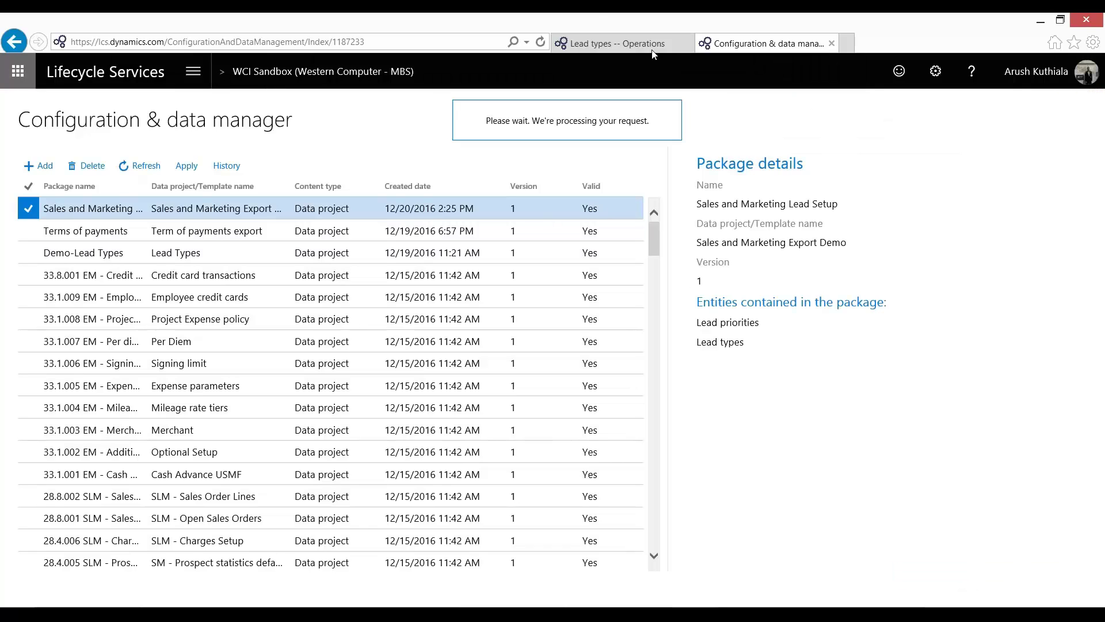
Open System administration > Data management in Operations and reach the Job history.
left_click(602, 42)
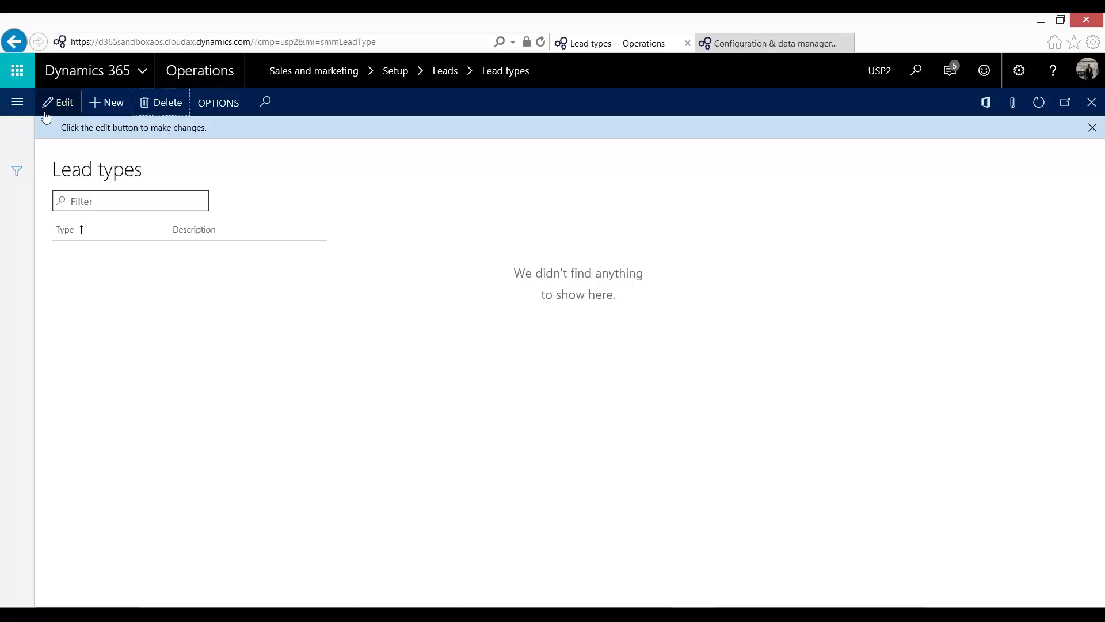
left_click(18, 103)
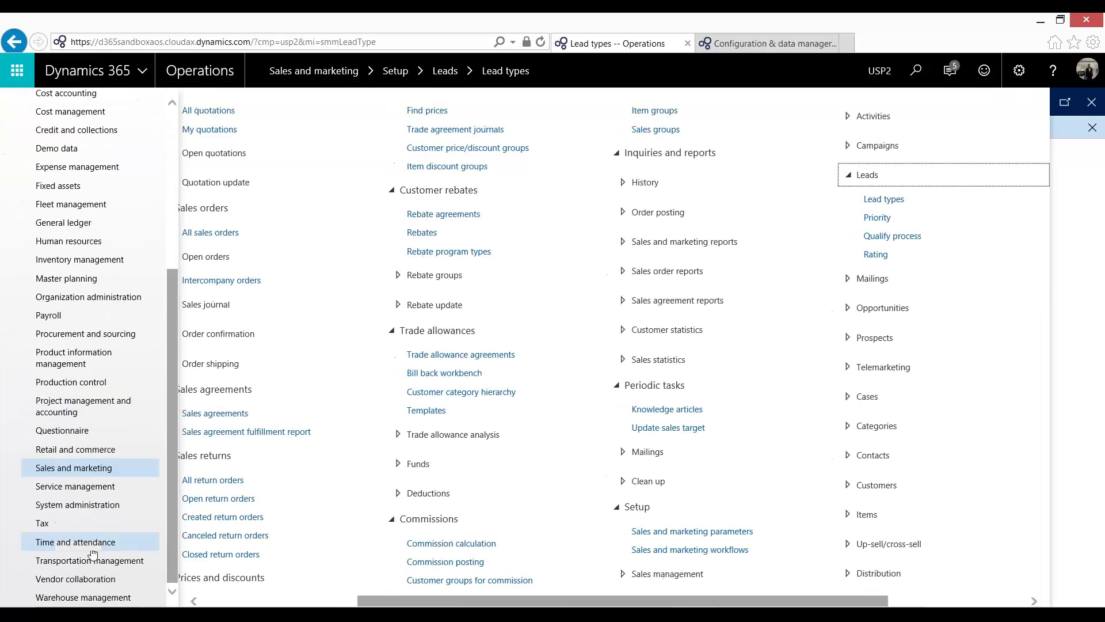
left_click(97, 508)
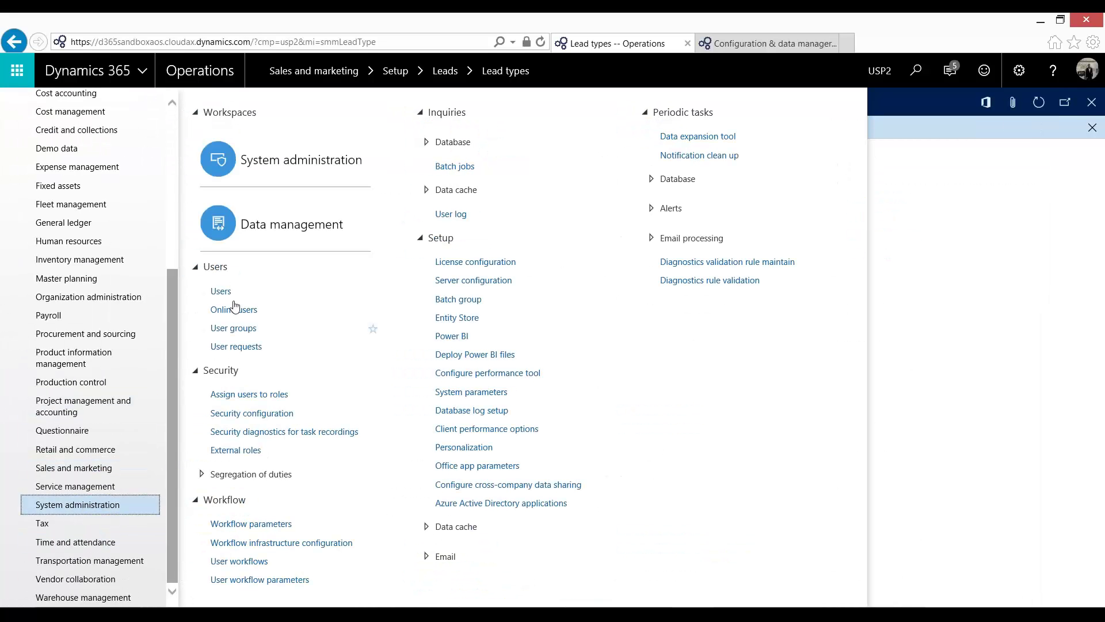
left_click(278, 226)
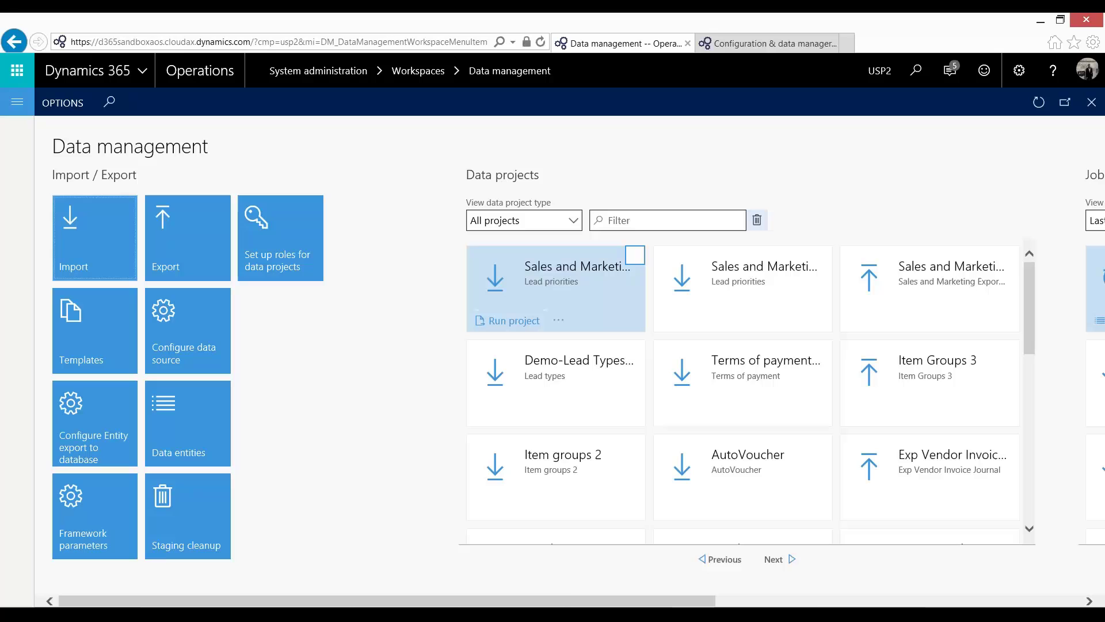
left_click_drag(569, 602, 826, 602)
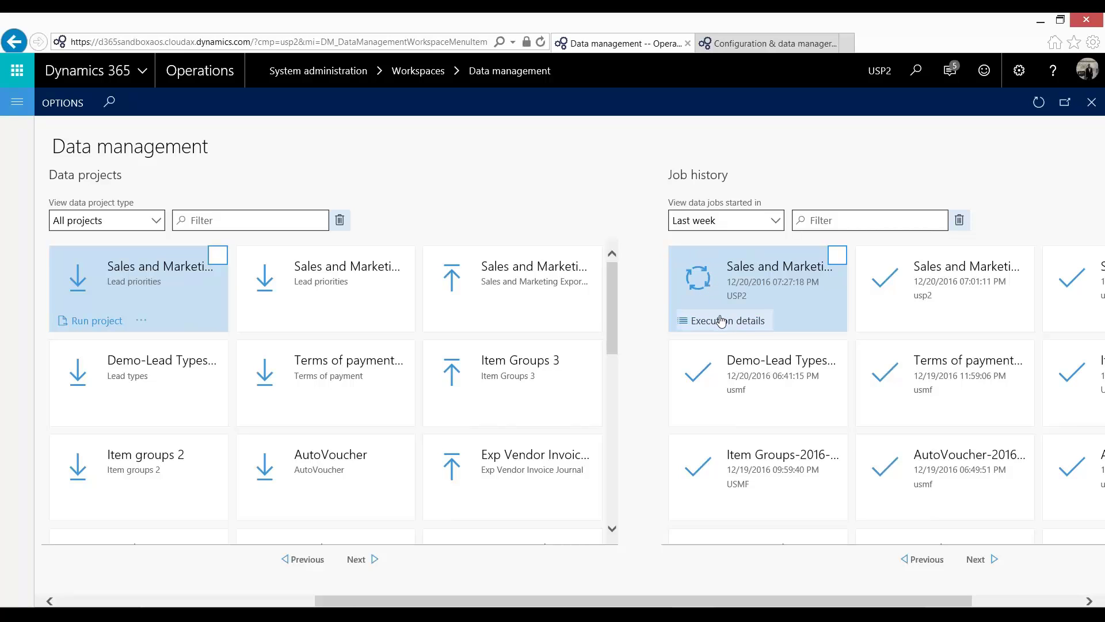
Verify the import created 7 lead types and 4 priorities, then open Sales and marketing Lead types.
left_click(739, 322)
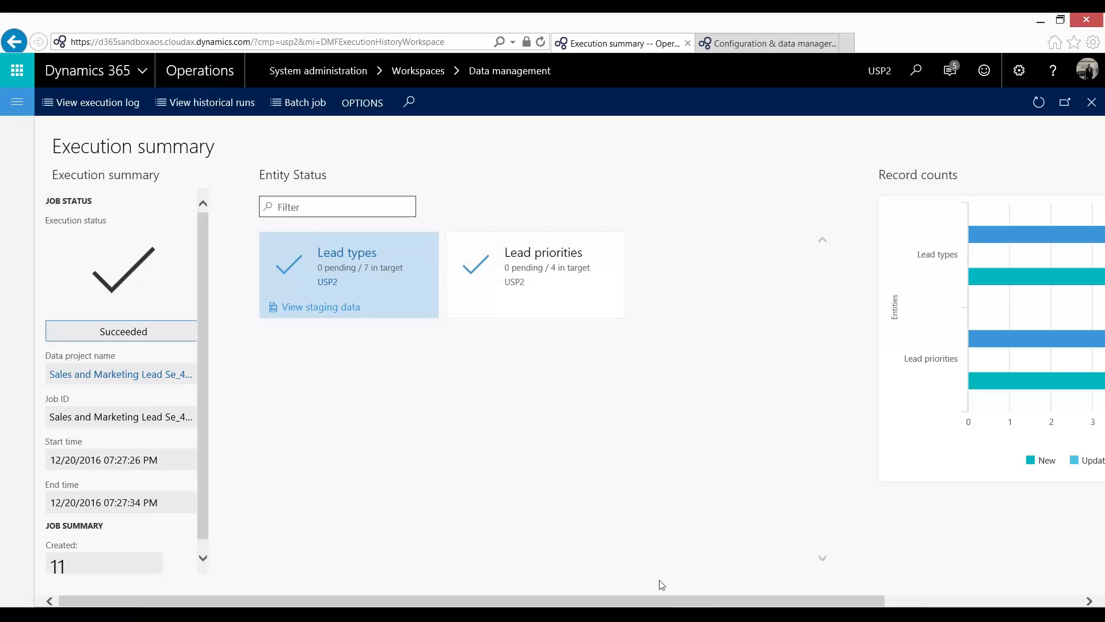
left_click_drag(661, 600, 780, 600)
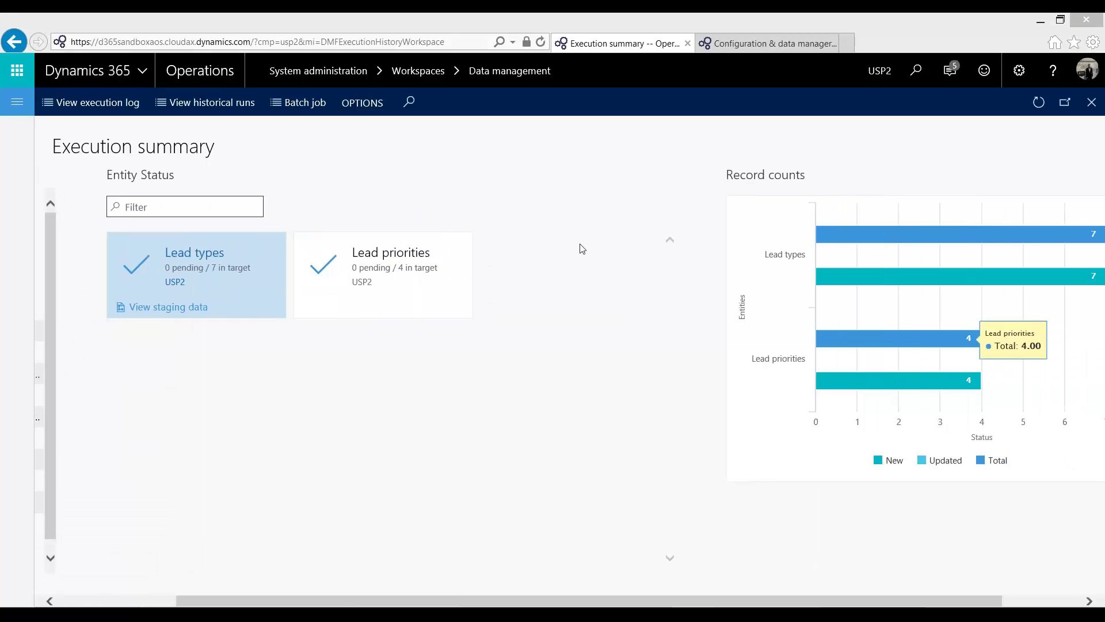
left_click(17, 102)
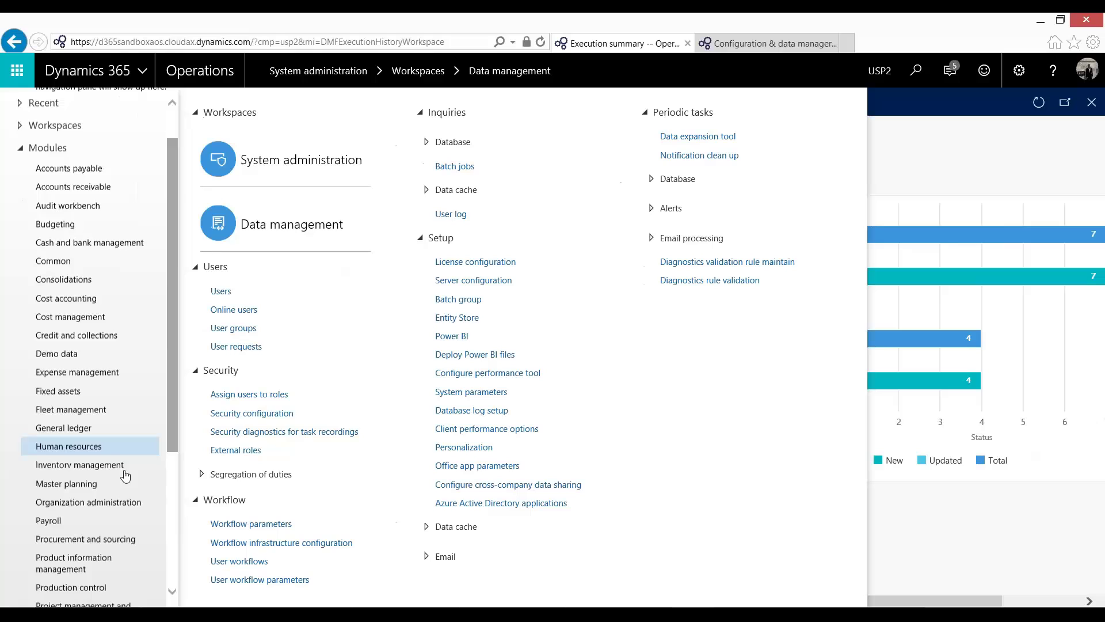
scroll(125, 475, "down", 3)
left_click(115, 467)
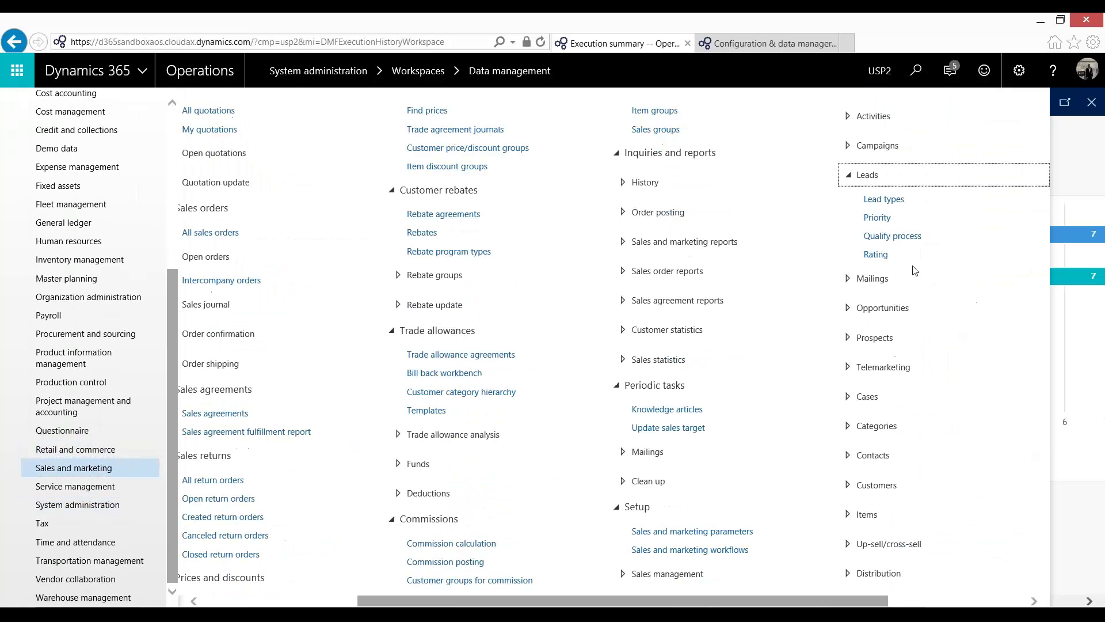
left_click(892, 201)
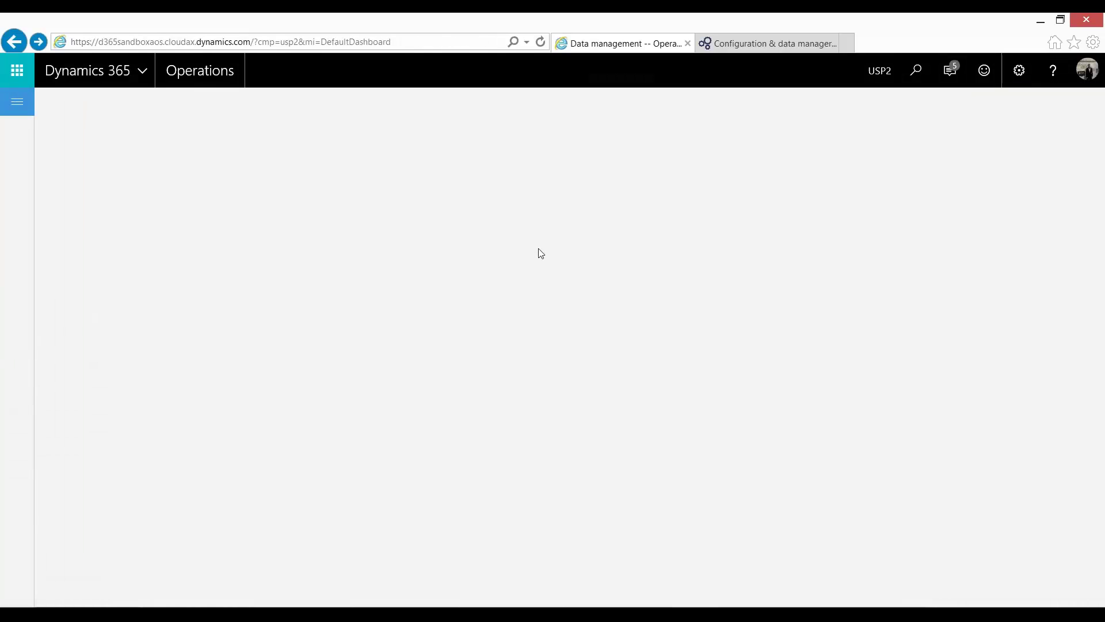